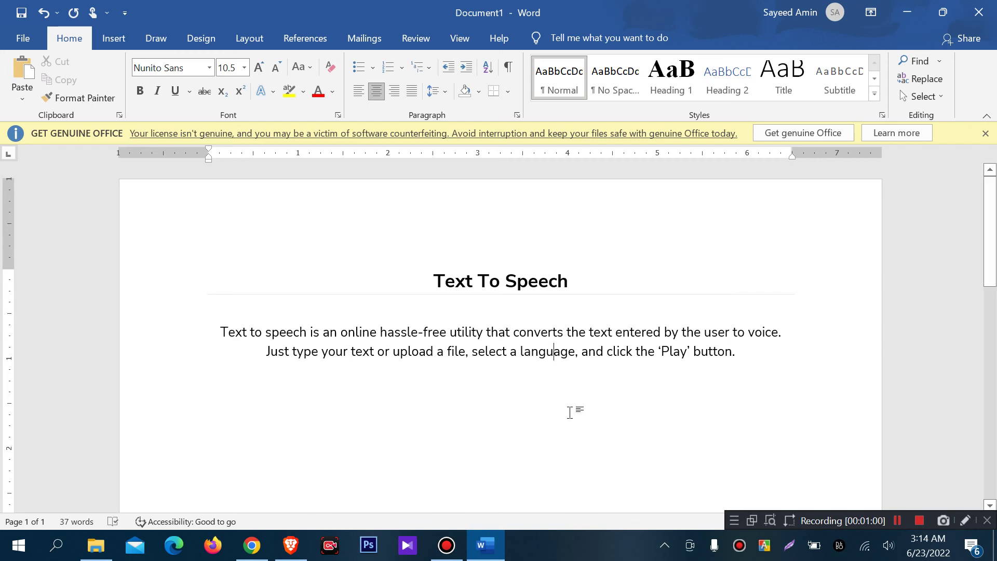
Step: Load smallseotools.com in a new Brave tab and scroll down to its tool tiles
left_click(290, 545)
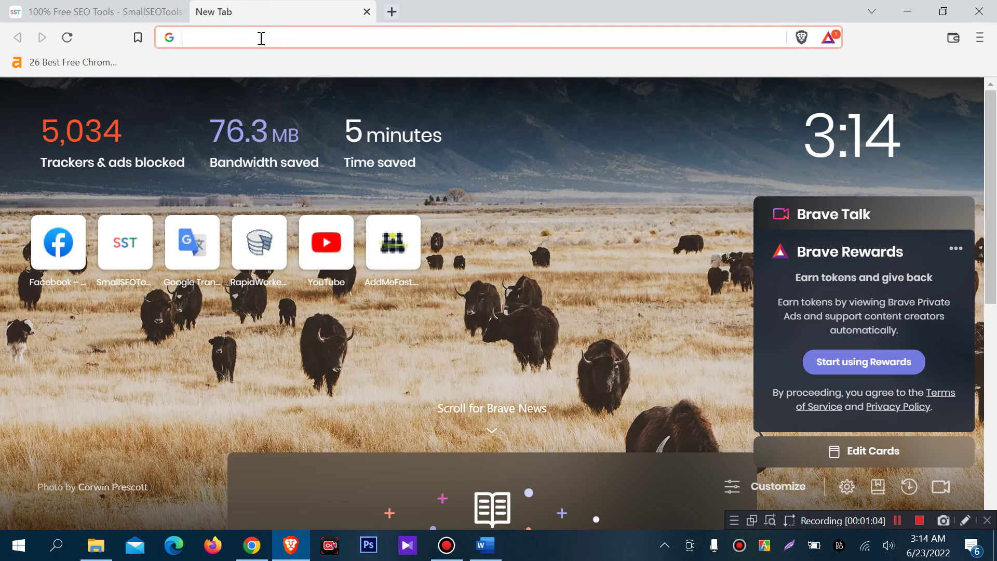
left_click(156, 12)
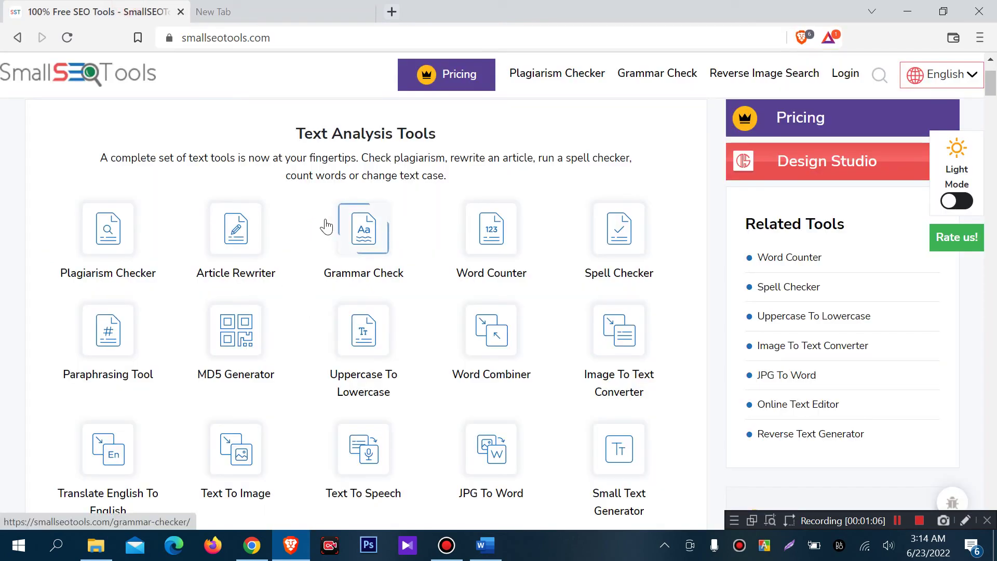
left_click(288, 38)
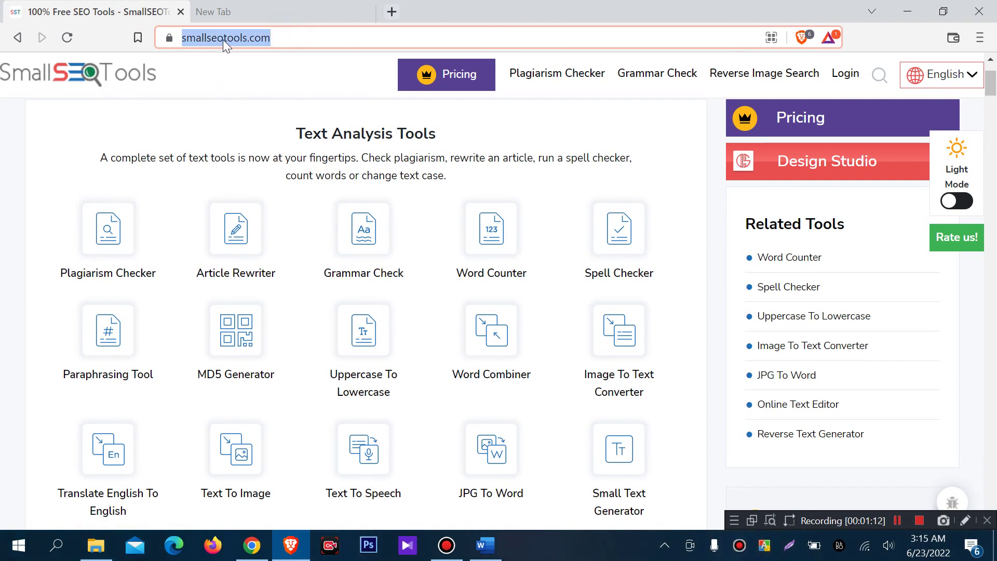
left_click(260, 11)
type("smallseotools.com")
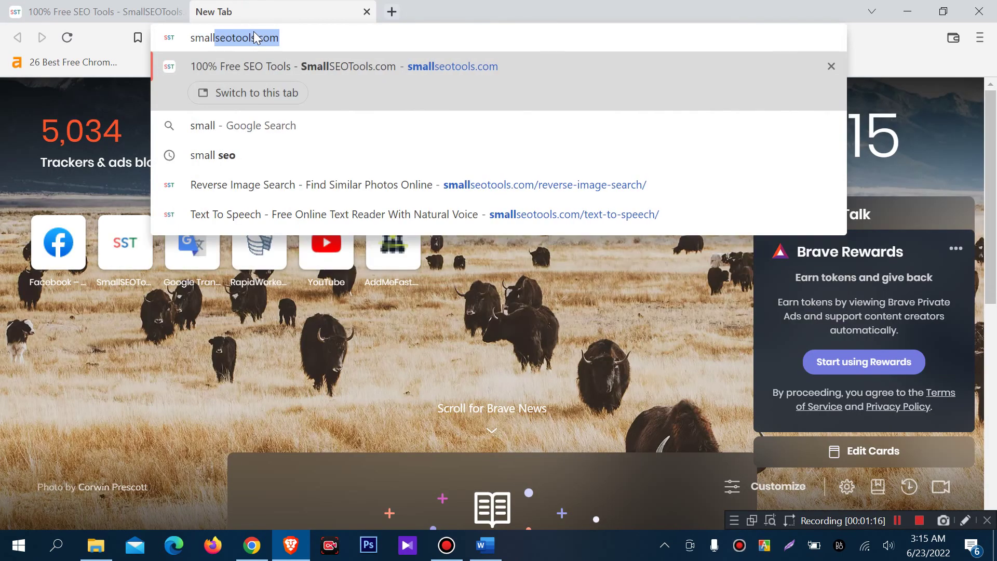
key("Return")
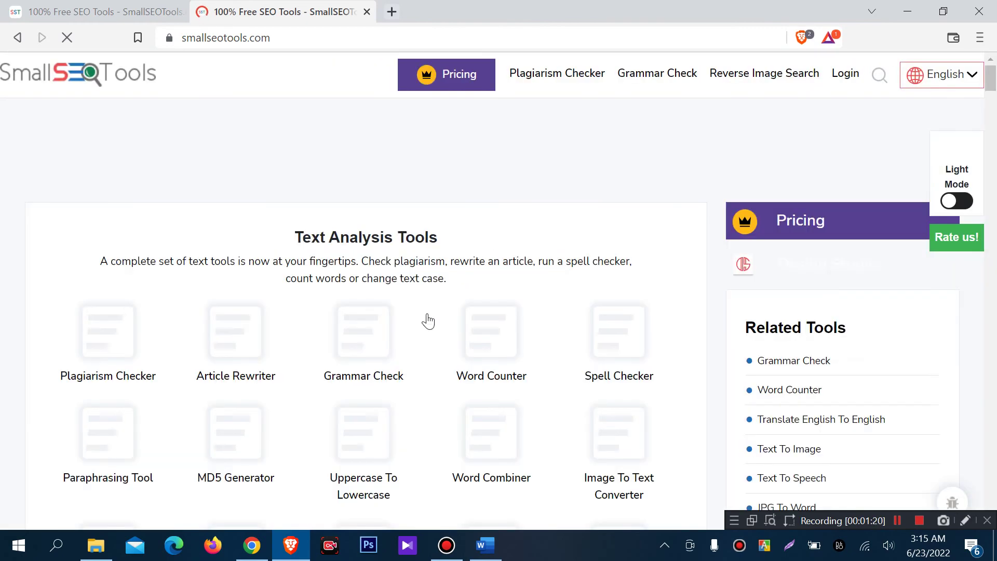
scroll(412, 271, "down", 4)
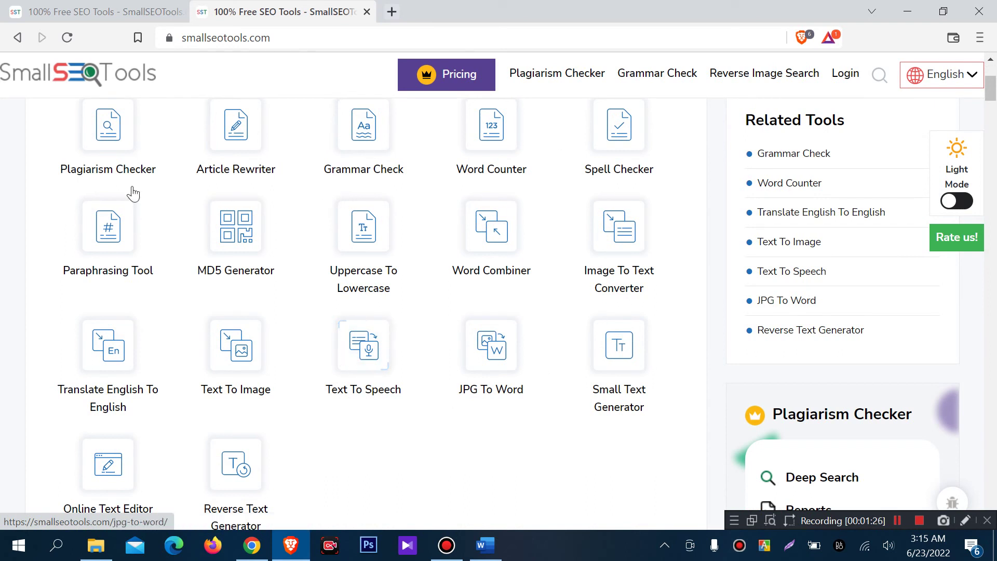
Step: Choose the Text To Speech tile in the Text Analysis Tools grid
left_click(371, 352)
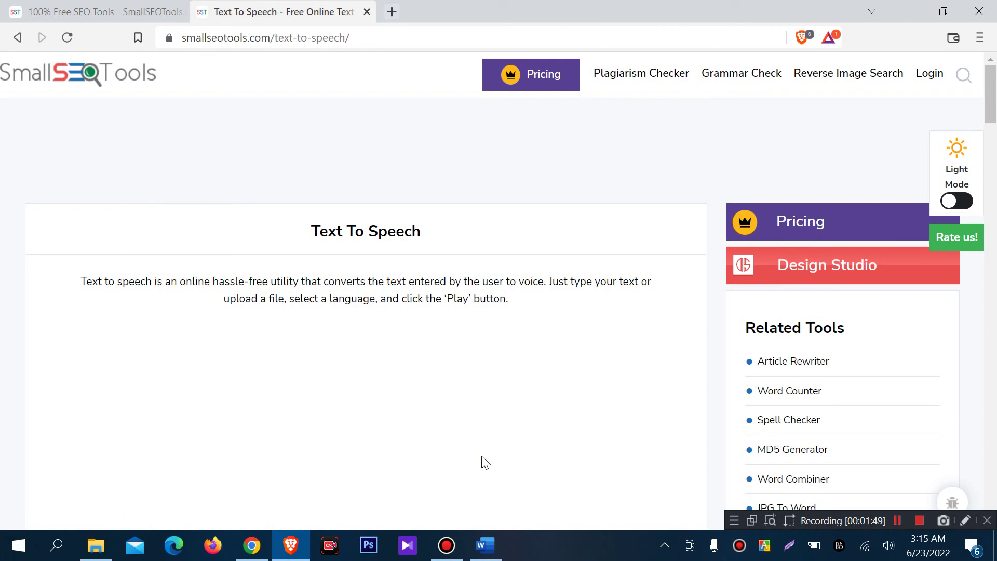
Step: Search 'hp' in a new tab, copy the Hewlett-Packard Wikipedia intro paragraph, and return to SmallSEOTools
left_click(392, 11)
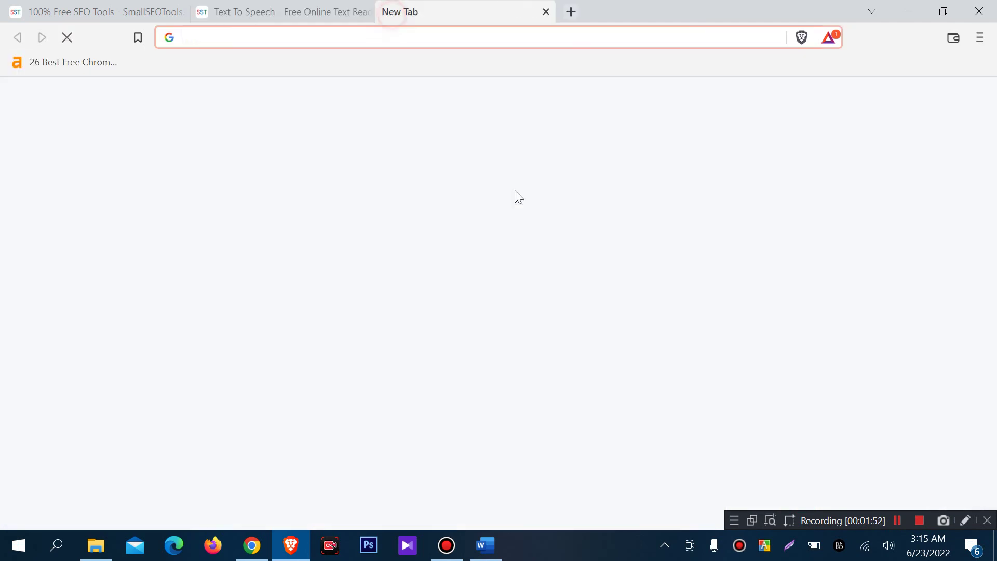
type("hp")
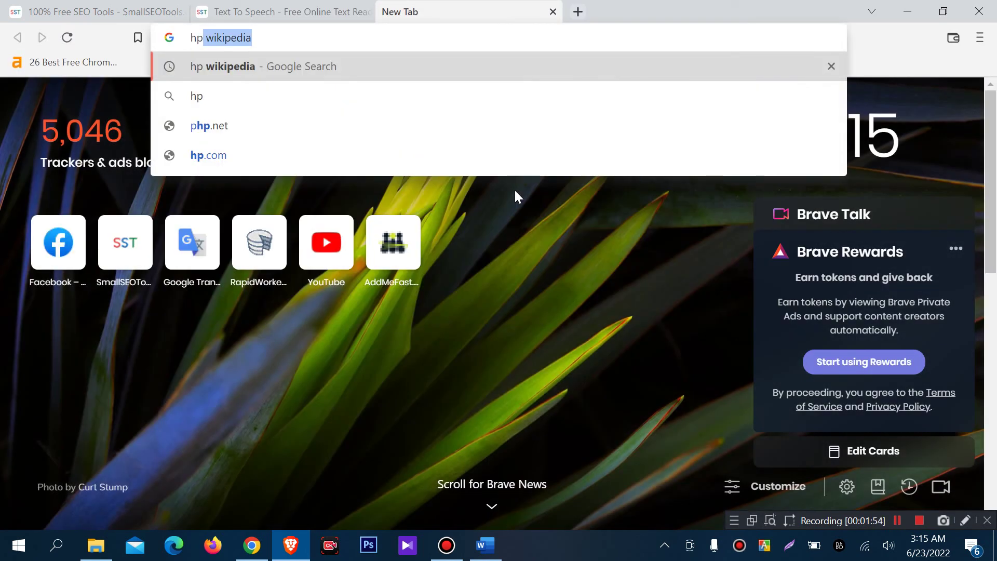
key("Return")
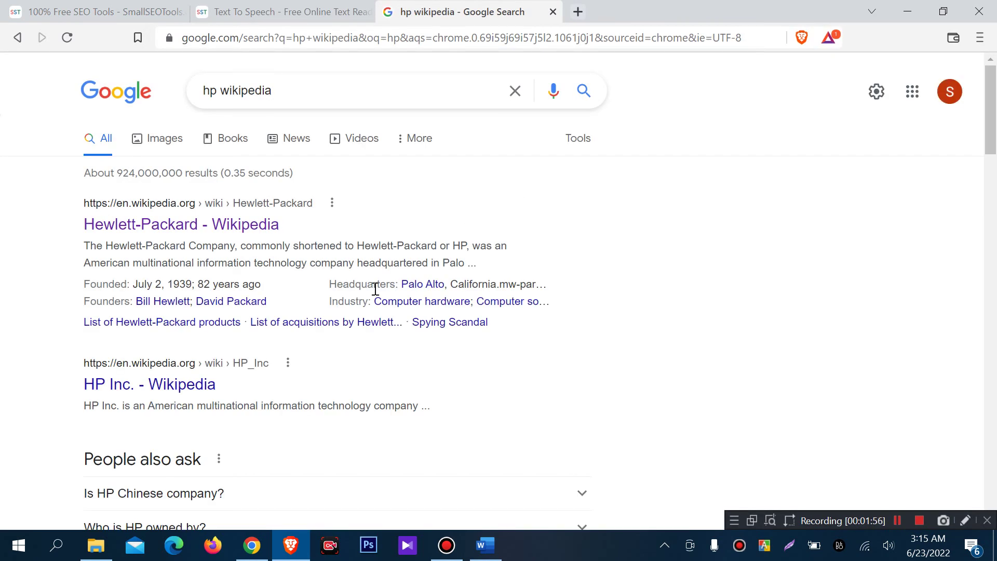
left_click(229, 226)
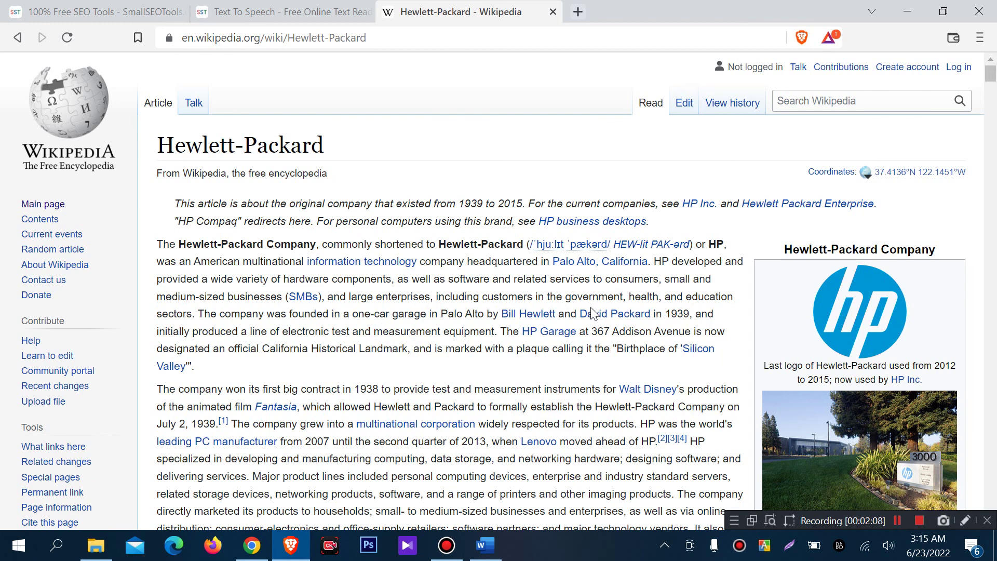
left_click_drag(195, 313, 152, 246)
key("ctrl+c")
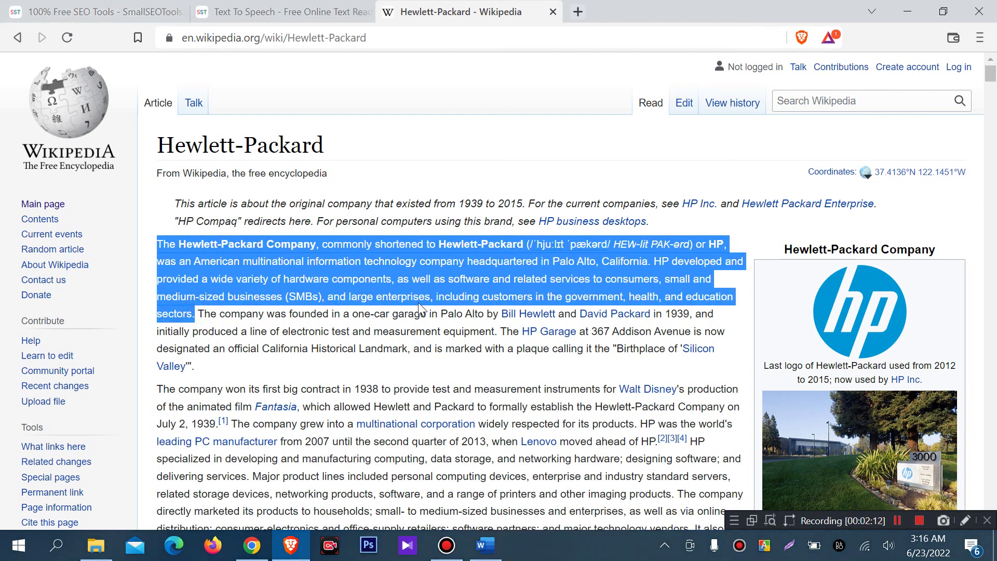
left_click(107, 11)
Step: Paste the copied Hewlett-Packard paragraph into the empty Text To Speech box
left_click(262, 11)
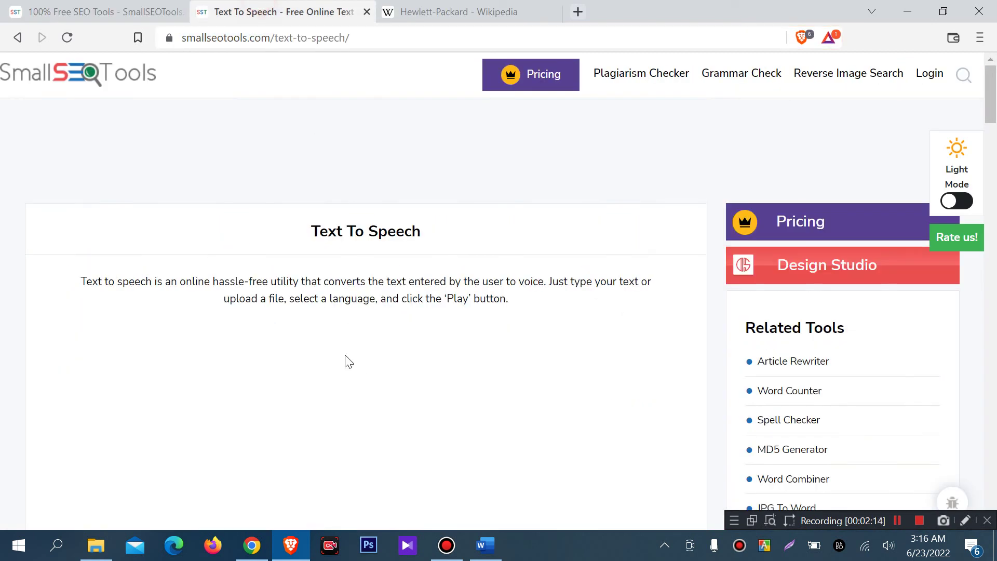
scroll(364, 379, "down", 5)
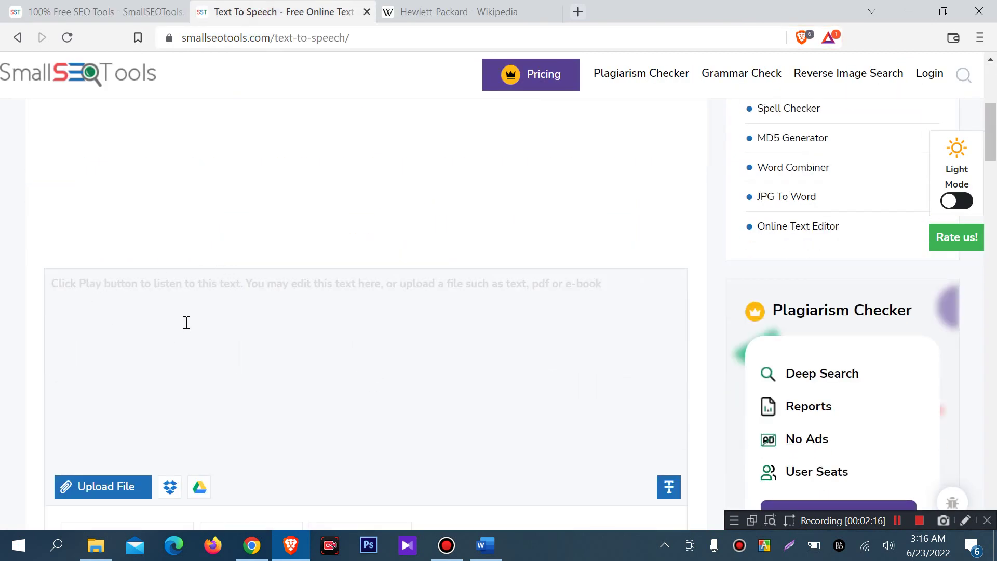
left_click(285, 294)
key("ctrl+v")
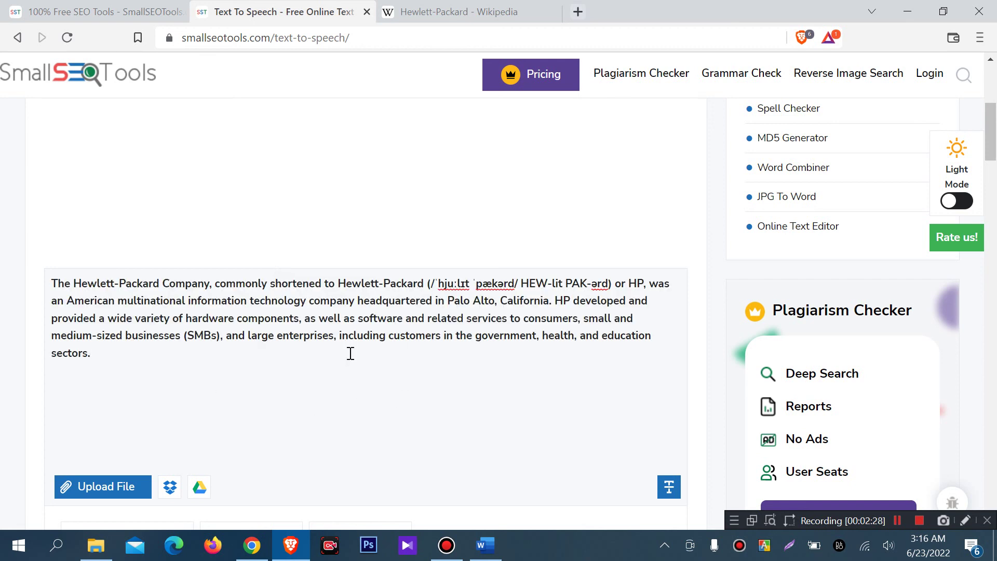
Step: Delete the parenthesised pronunciation guide after 'HP,' from the pasted paragraph
left_click(430, 283)
left_click_drag(615, 283, 552, 284)
left_click_drag(463, 267, 427, 275)
key("BackSpace")
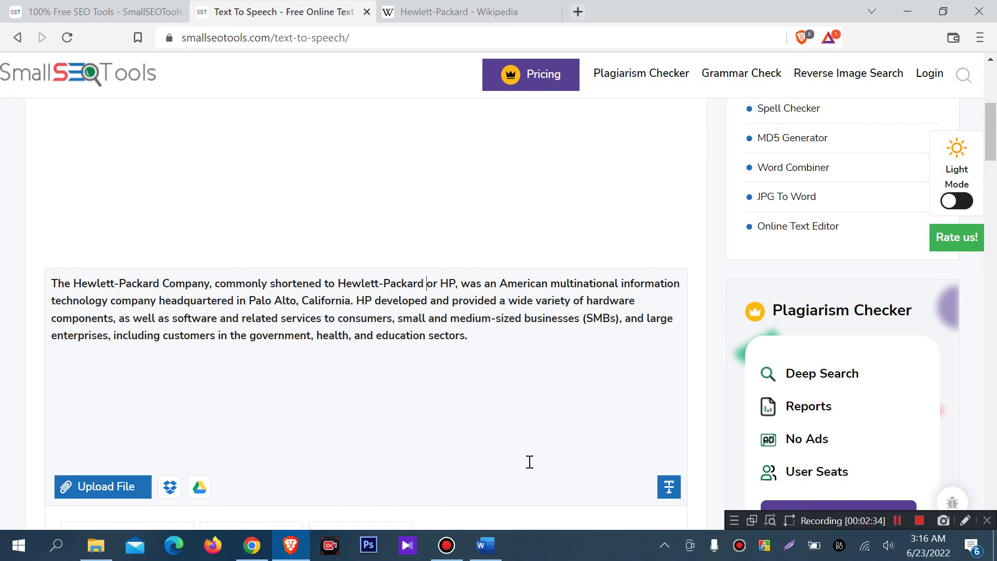
left_click(457, 283)
Step: Review and select the paragraph, then open the voice dropdown showing English (United States)
scroll(341, 395, "down", 4)
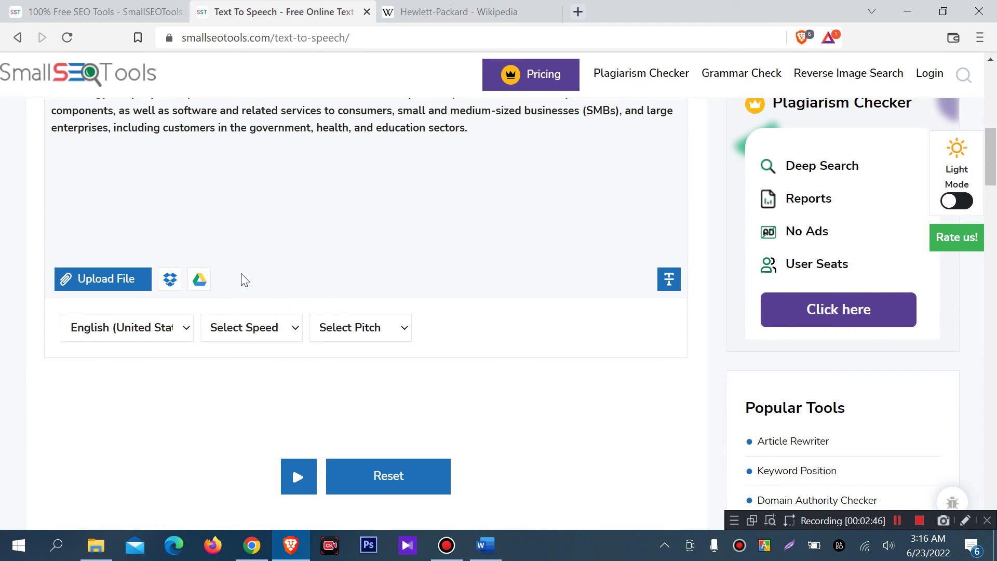
scroll(319, 222, "up", 1)
scroll(318, 223, "up", 10)
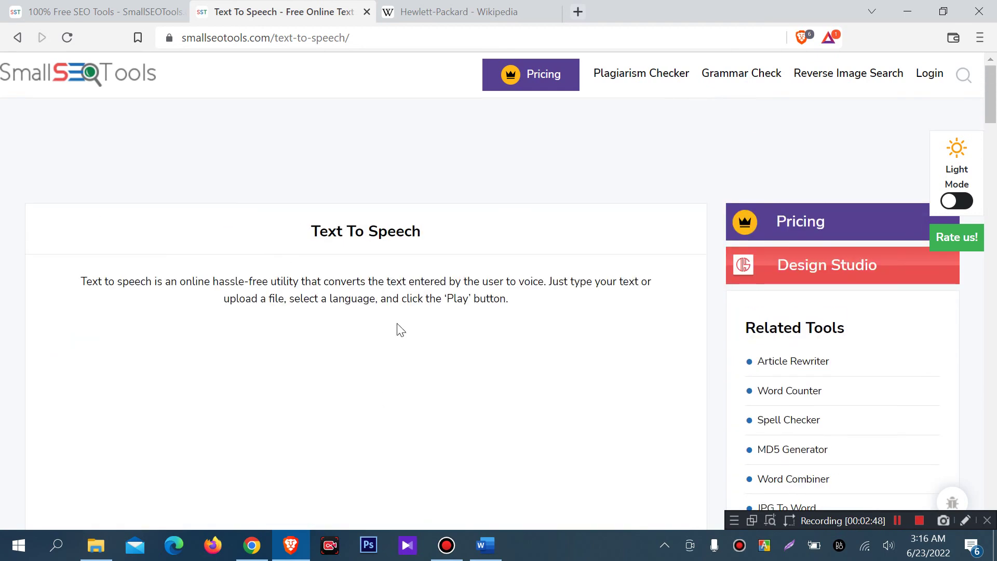
scroll(401, 330, "down", 6)
left_click_drag(537, 372, 172, 223)
left_click(355, 396)
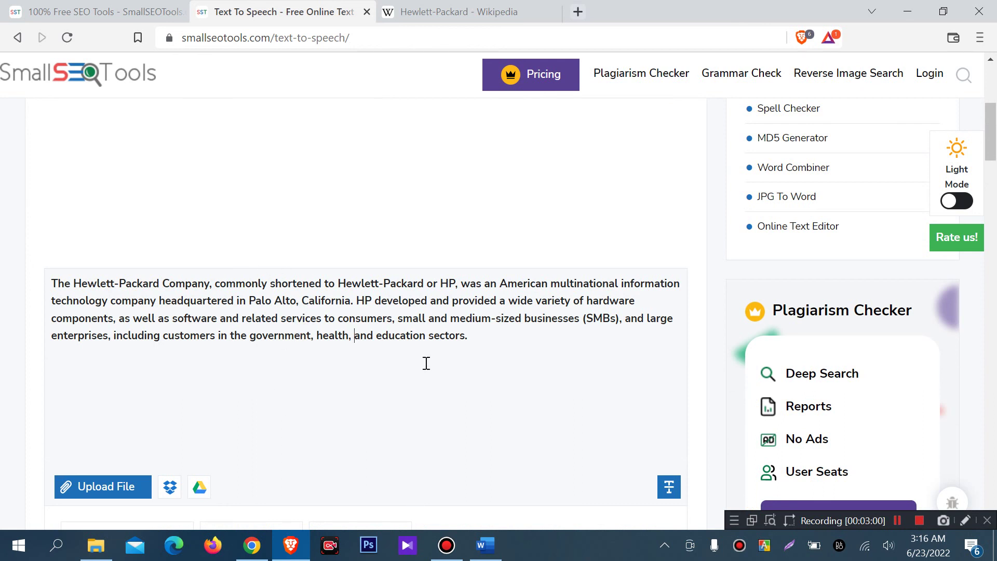
left_click(503, 342)
left_click_drag(503, 343, 22, 226)
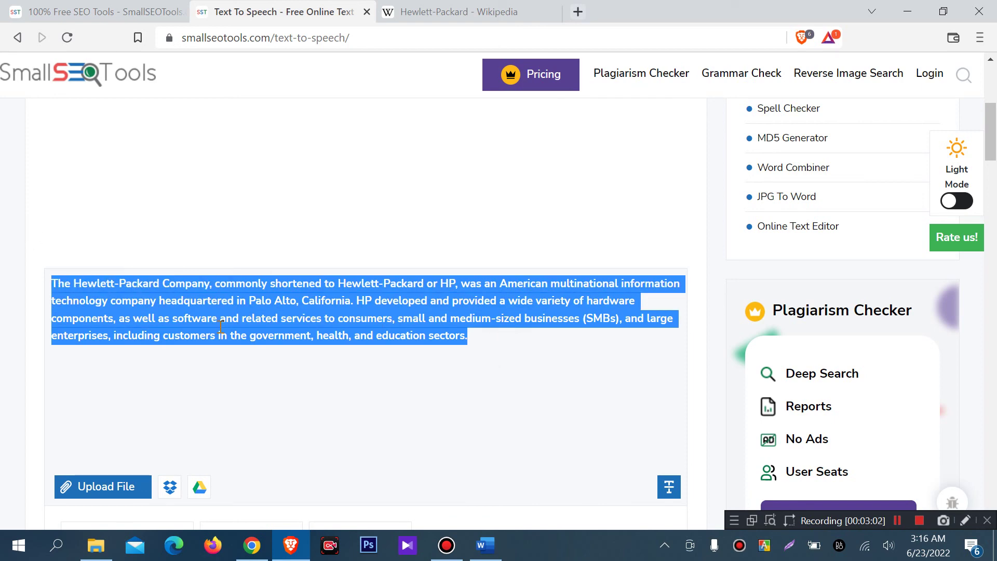
scroll(220, 326, "down", 4)
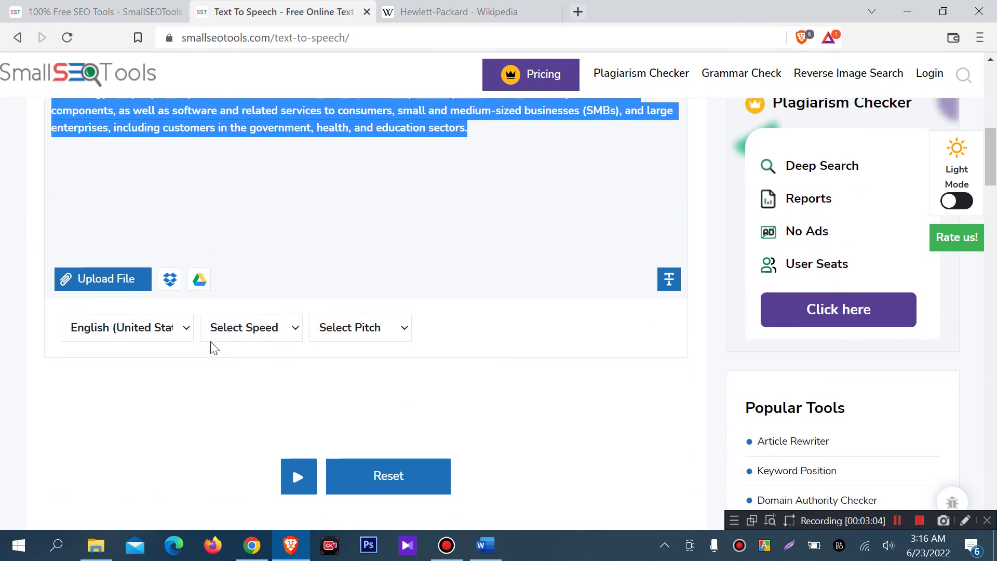
left_click(176, 328)
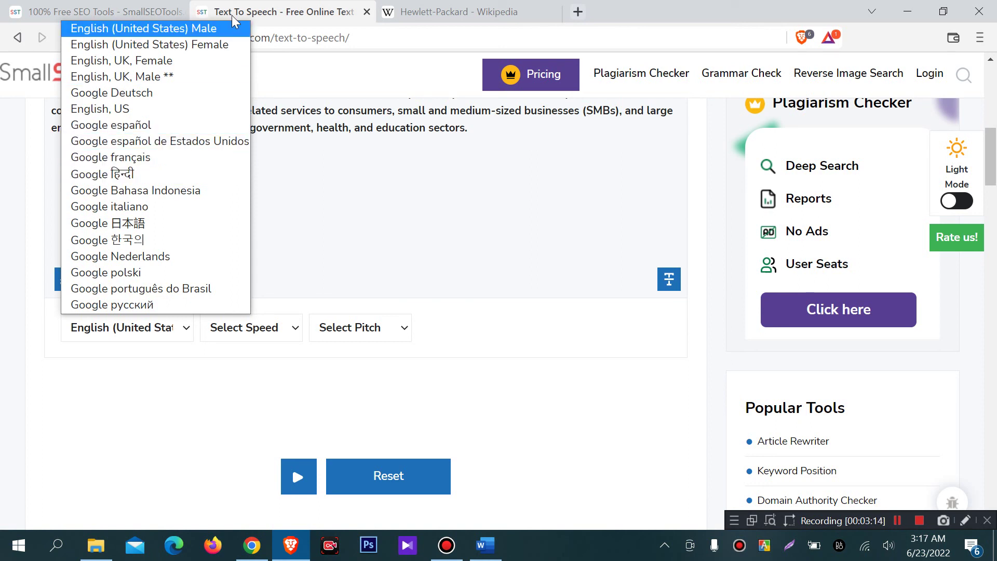
Step: Keep the English (United States) Male voice and clear the paragraph selection
left_click(136, 33)
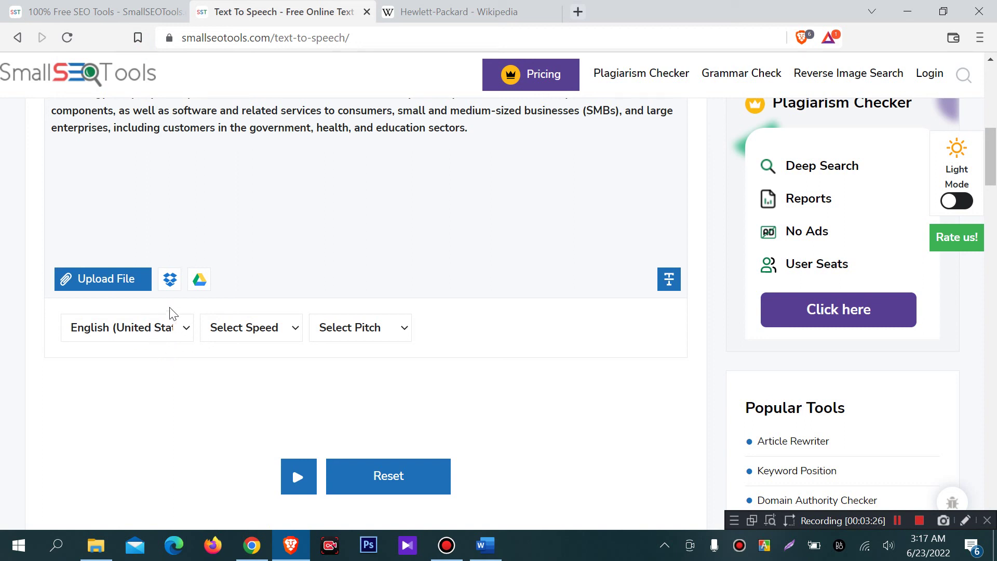
scroll(382, 196, "up", 1)
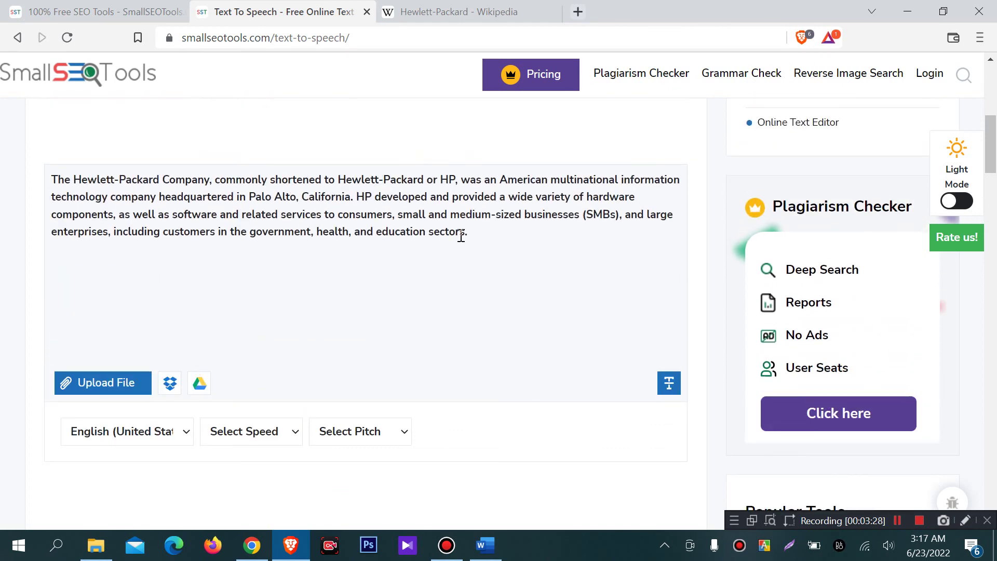
triple_click(519, 247)
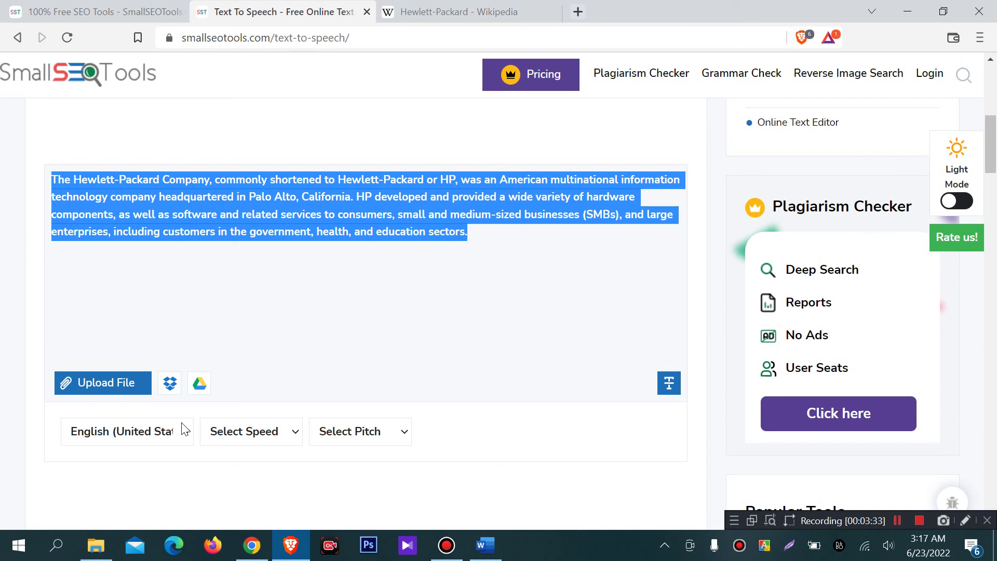
left_click(285, 432)
Step: Check the speed and pitch lists without choosing values, then scroll to the Play button
left_click(287, 434)
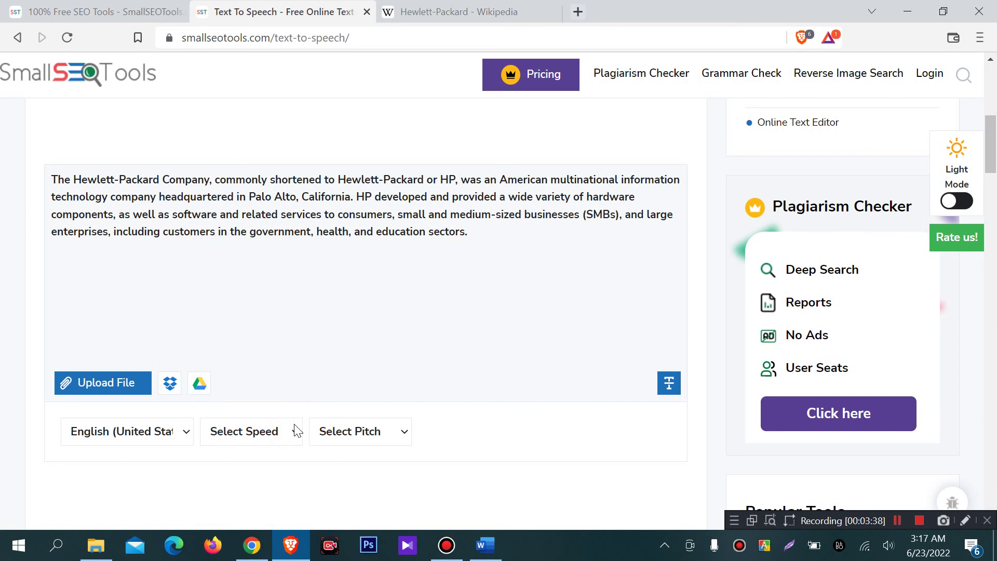
left_click(297, 431)
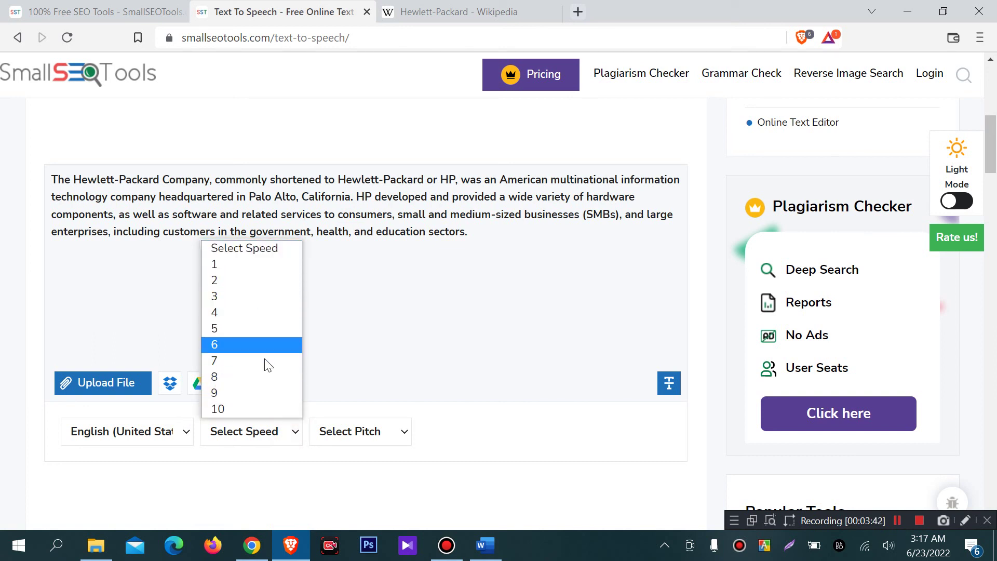
left_click(449, 436)
left_click(390, 436)
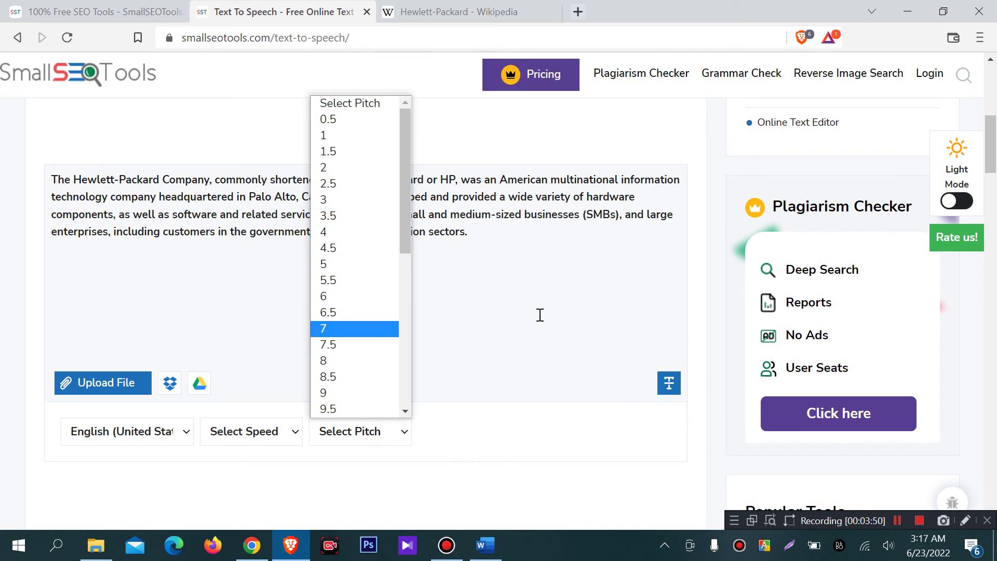
left_click(530, 329)
scroll(465, 334, "down", 4)
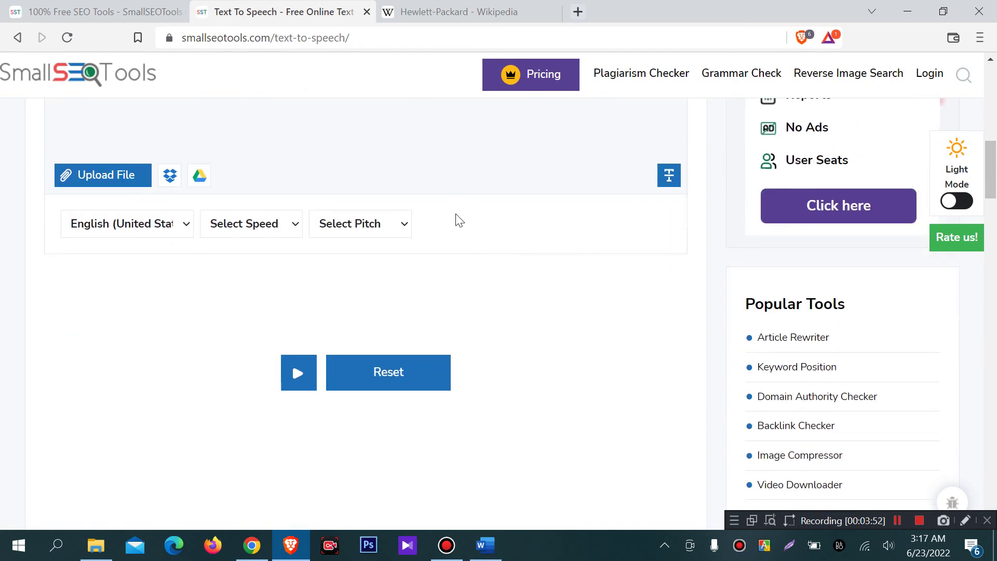